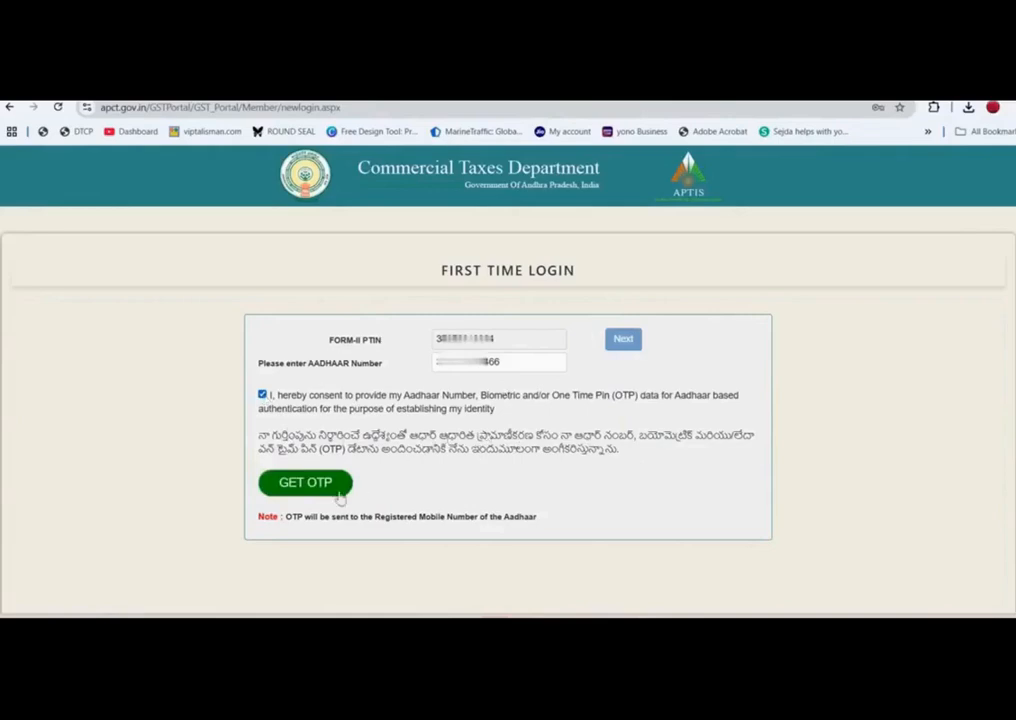
Give consent to Aadhaar-based authentication and request the OTP for the first-time login.
{"action": "left_click", "coordinate": [313, 485]}
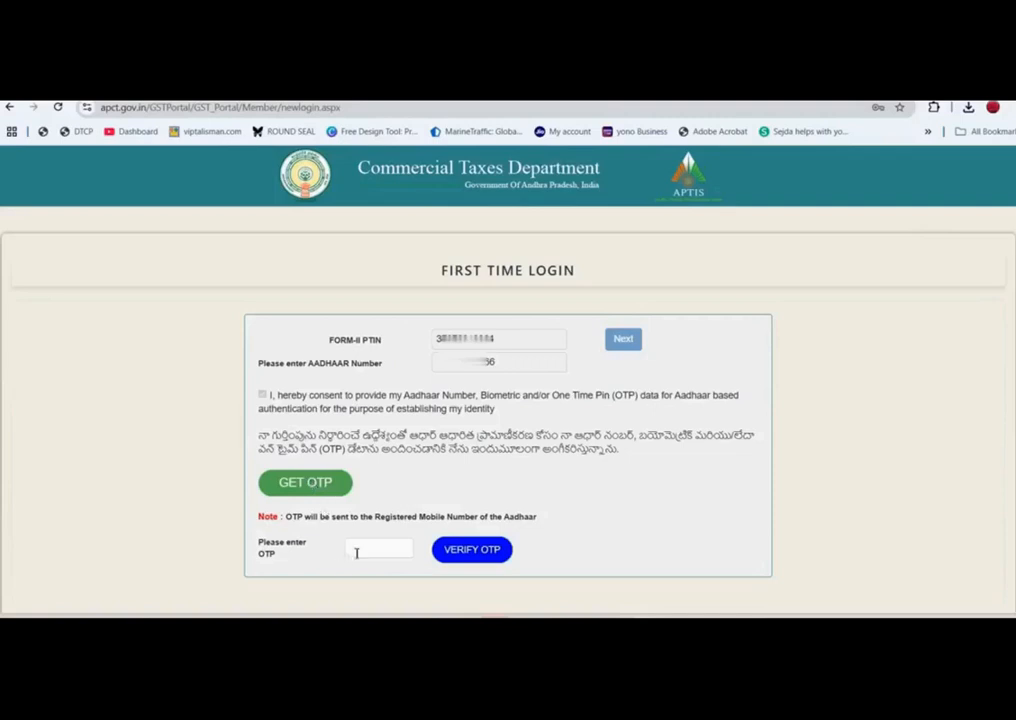
{"action": "left_click", "coordinate": [363, 549]}
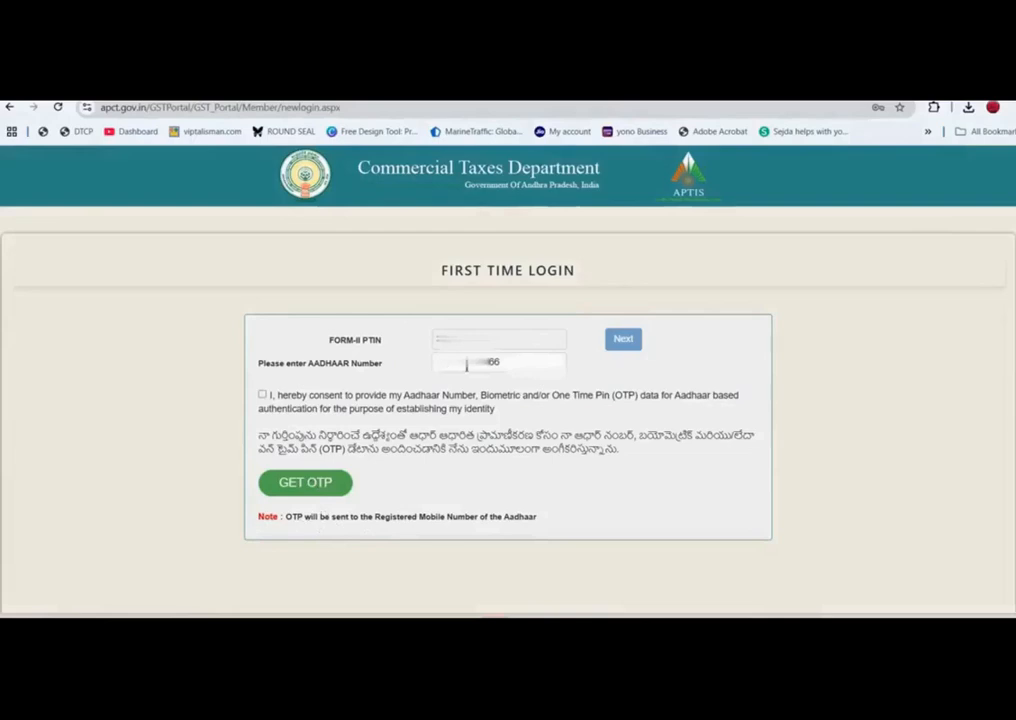
{"action": "left_click", "coordinate": [262, 395]}
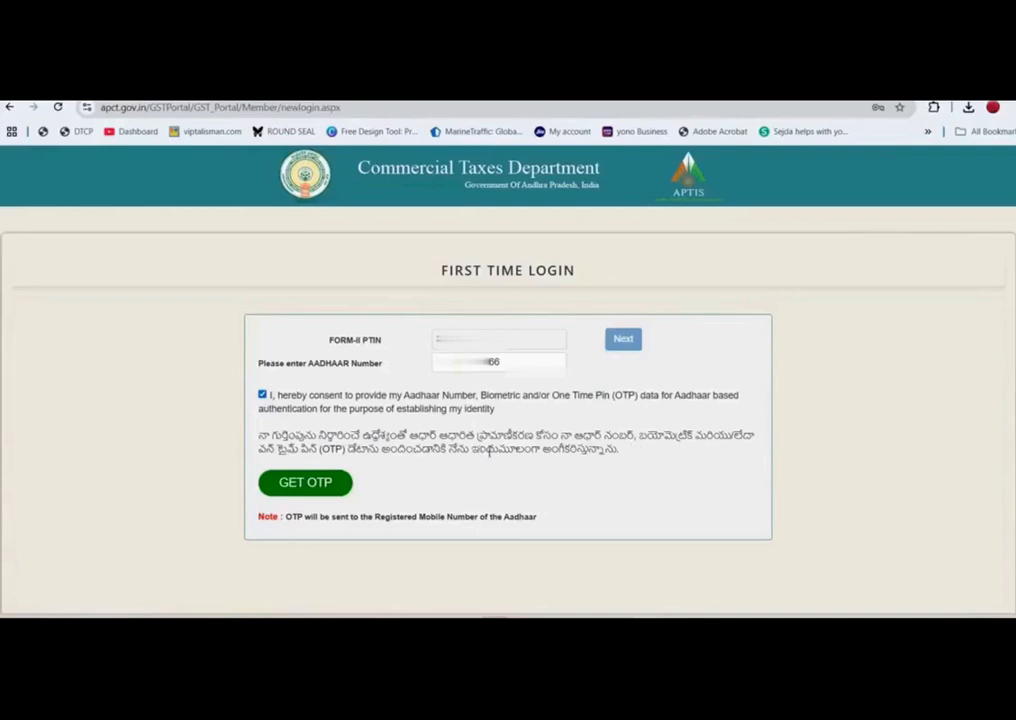
{"action": "left_click", "coordinate": [313, 487]}
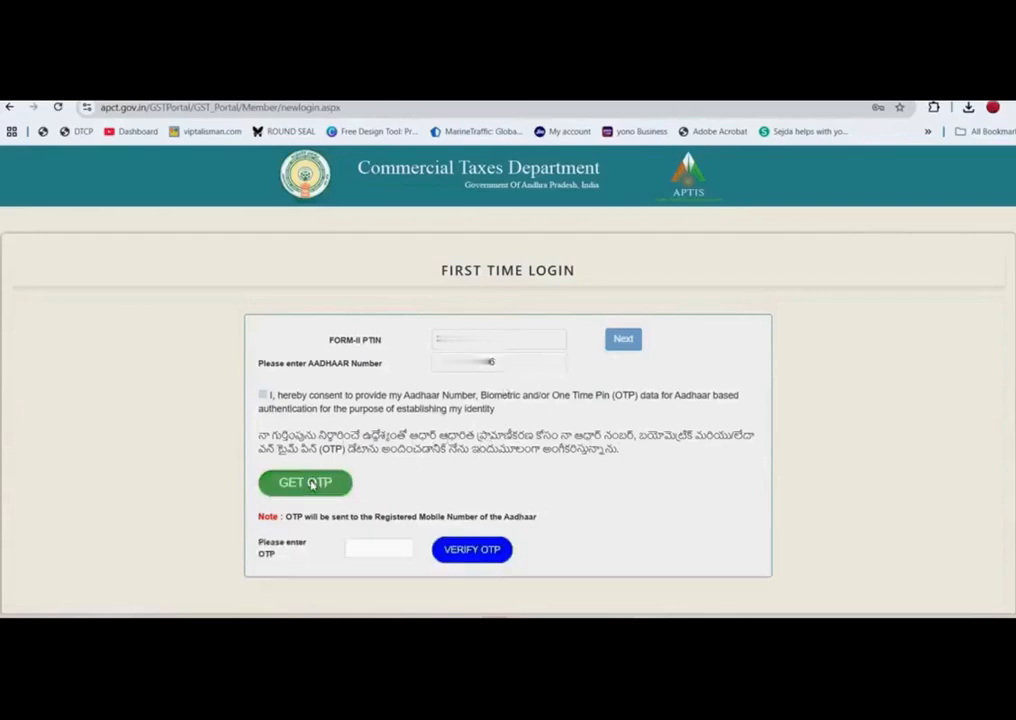
Enter the OTP received on the Aadhaar-registered mobile, verify it and acknowledge the authentication message.
{"action": "left_click", "coordinate": [363, 549]}
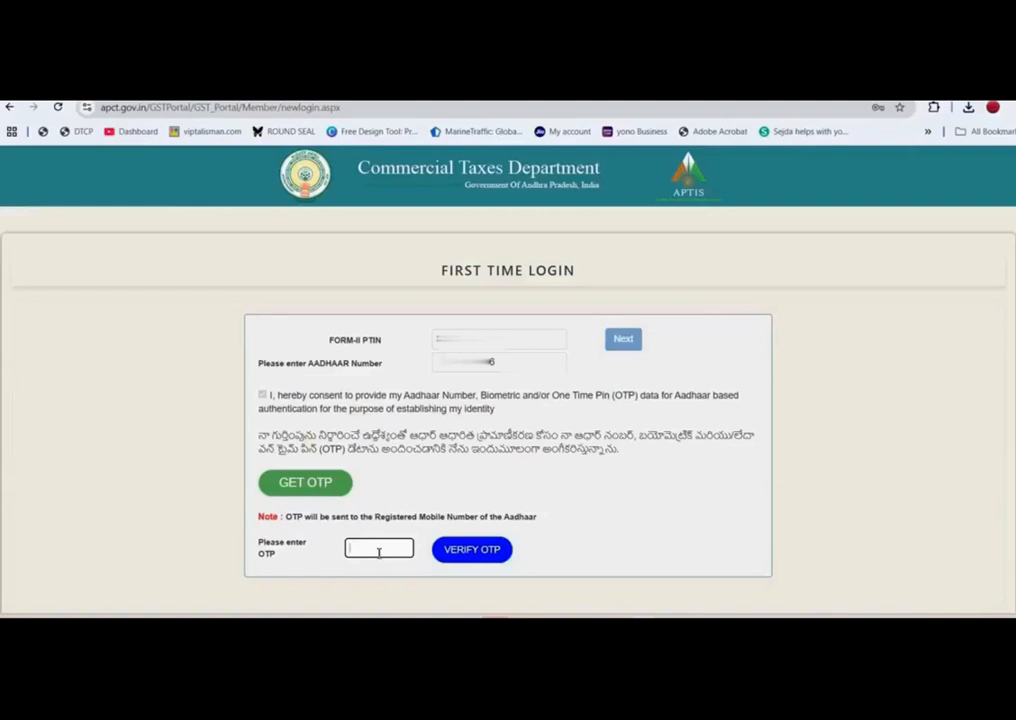
{"action": "left_click", "coordinate": [467, 552]}
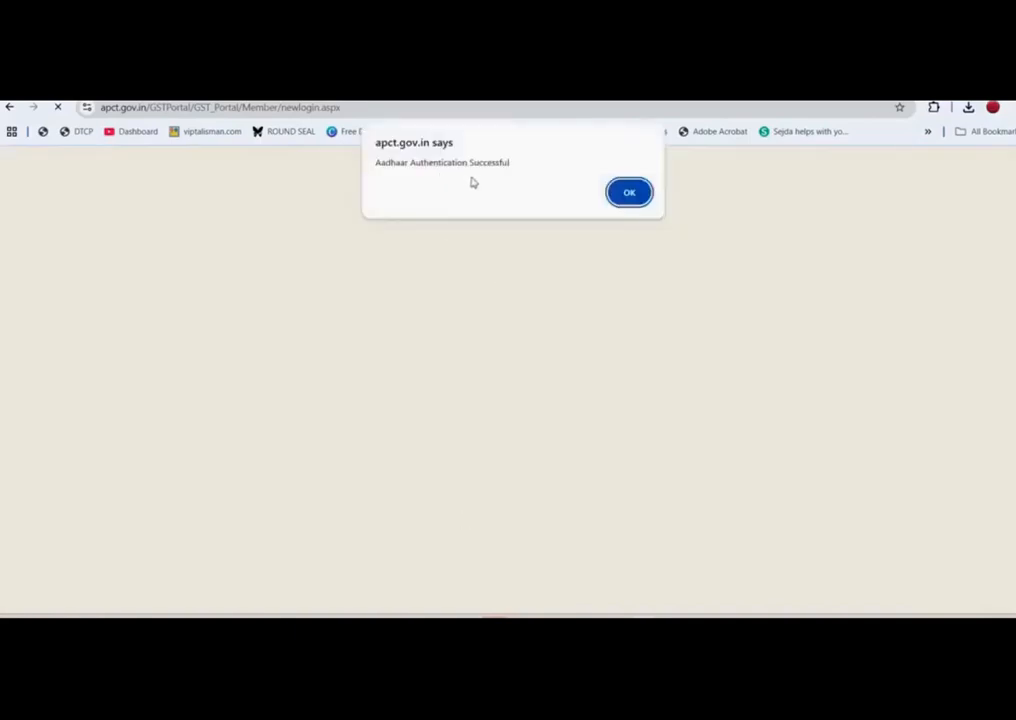
{"action": "left_click", "coordinate": [629, 192]}
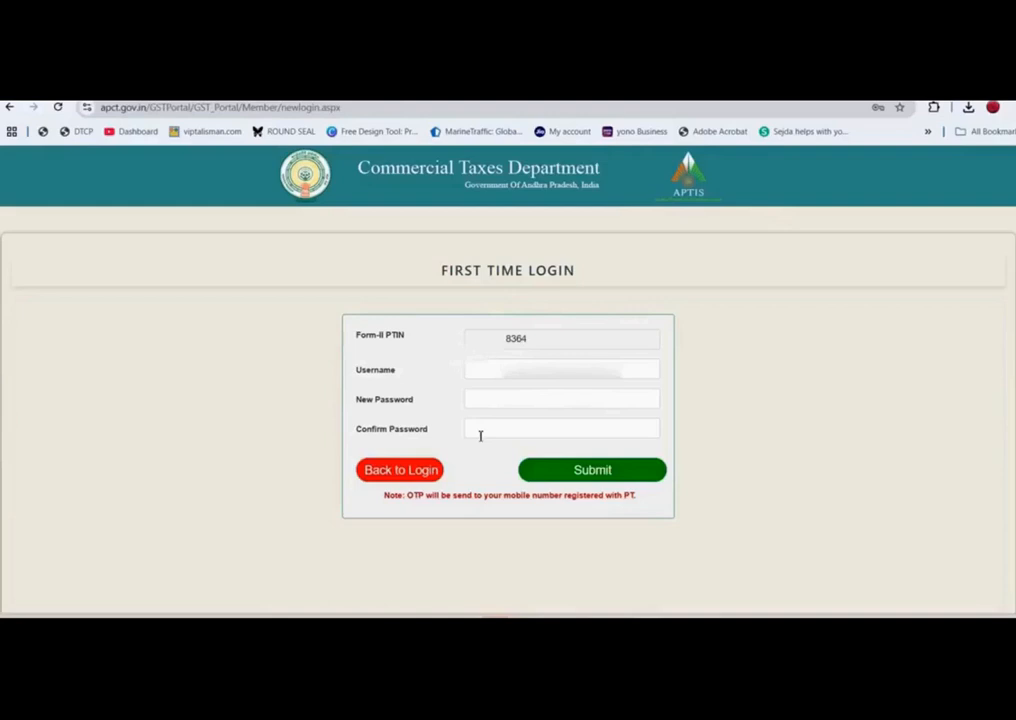
Fill in the username, new password and password confirmation for the taxpayer account and submit them.
{"action": "left_click", "coordinate": [488, 370]}
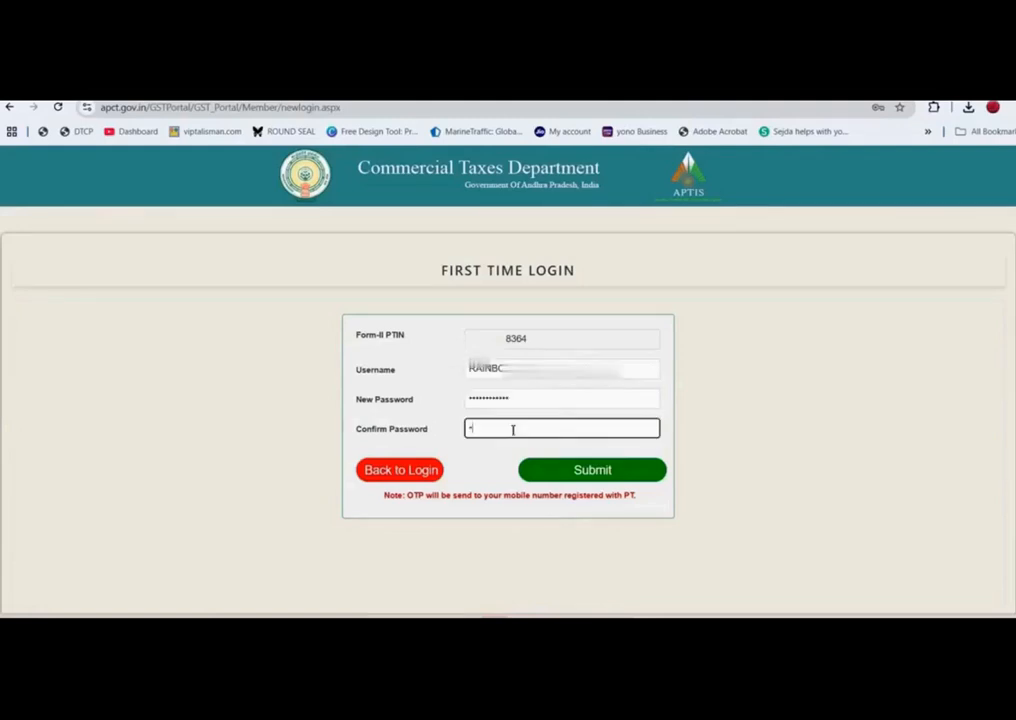
{"action": "type", "text": "**"}
{"action": "type", "text": "**********"}
{"action": "left_click", "coordinate": [586, 473]}
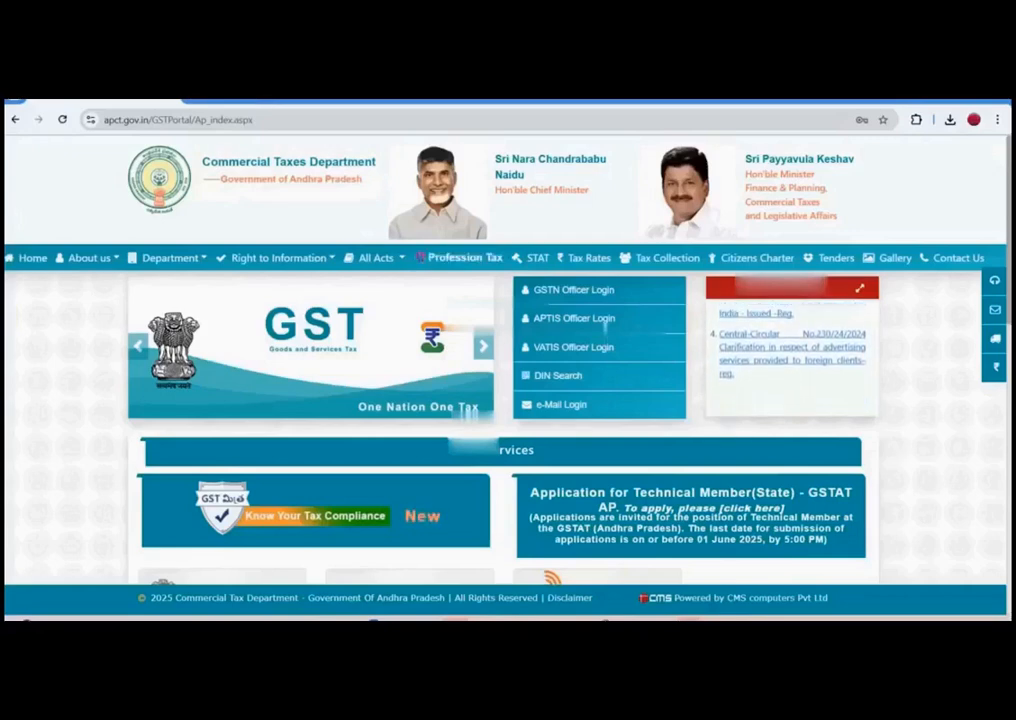
Log in as taxpayer on the profession tax portal with the username, account password and captcha, and dismiss the feedback form.
{"action": "left_click", "coordinate": [469, 262]}
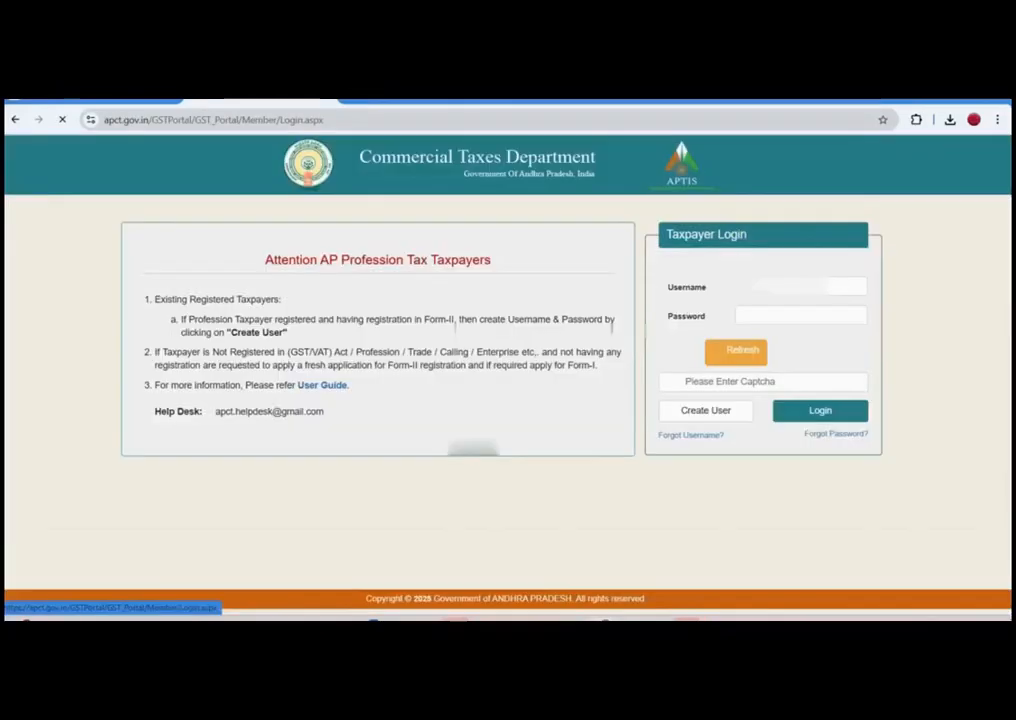
{"action": "type", "text": "*********"}
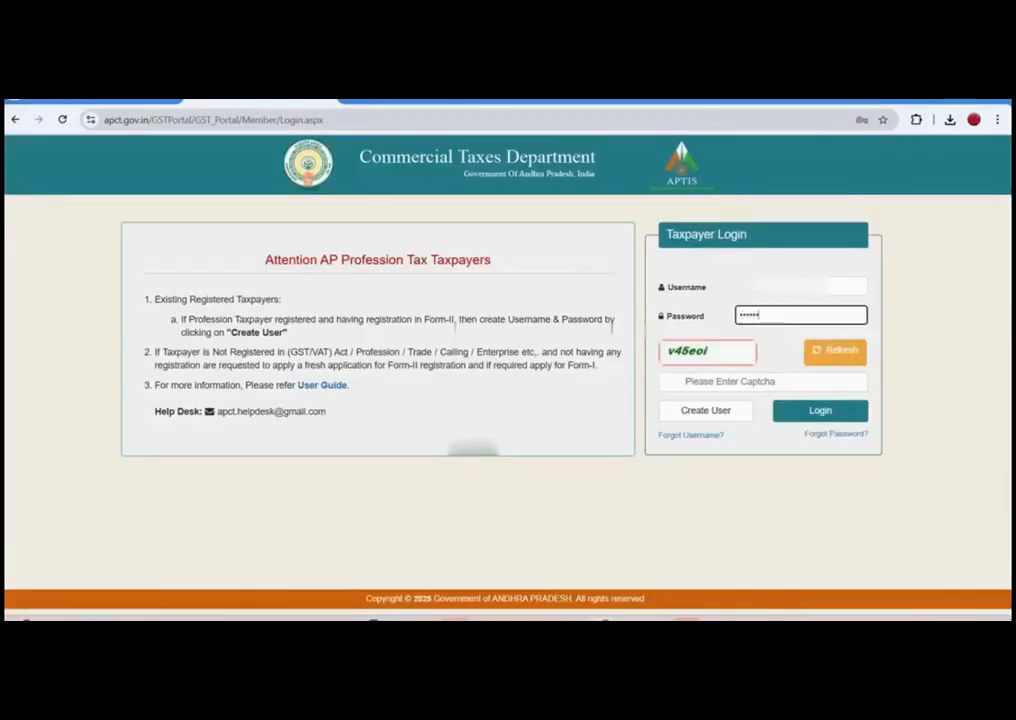
{"action": "type", "text": "***"}
{"action": "left_click", "coordinate": [731, 381]}
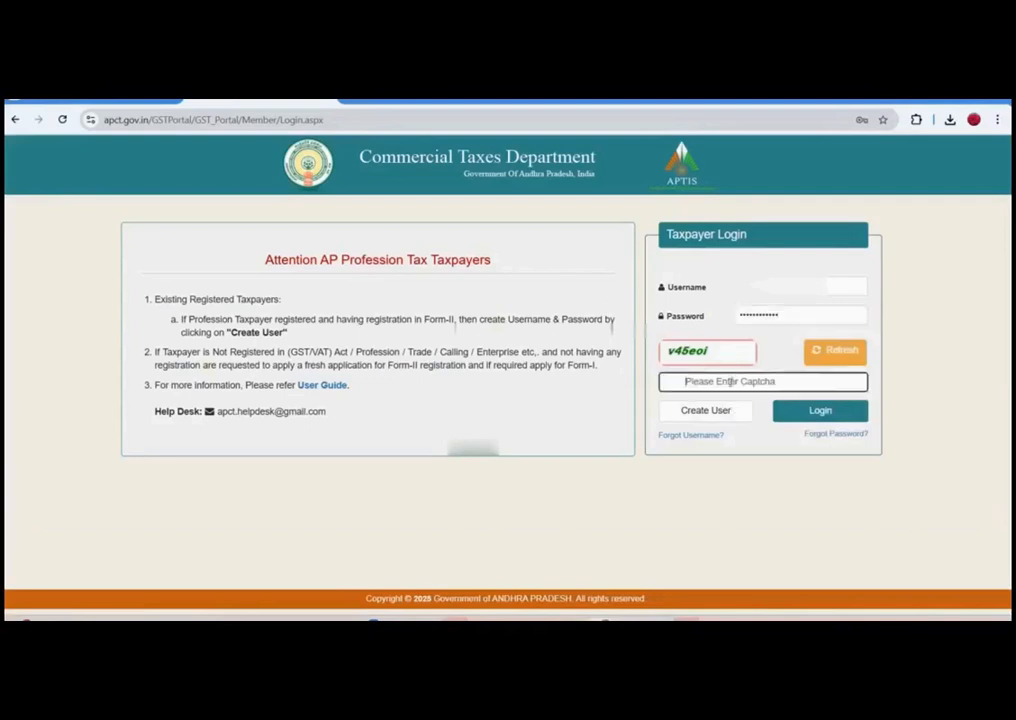
{"action": "type", "text": "v45"}
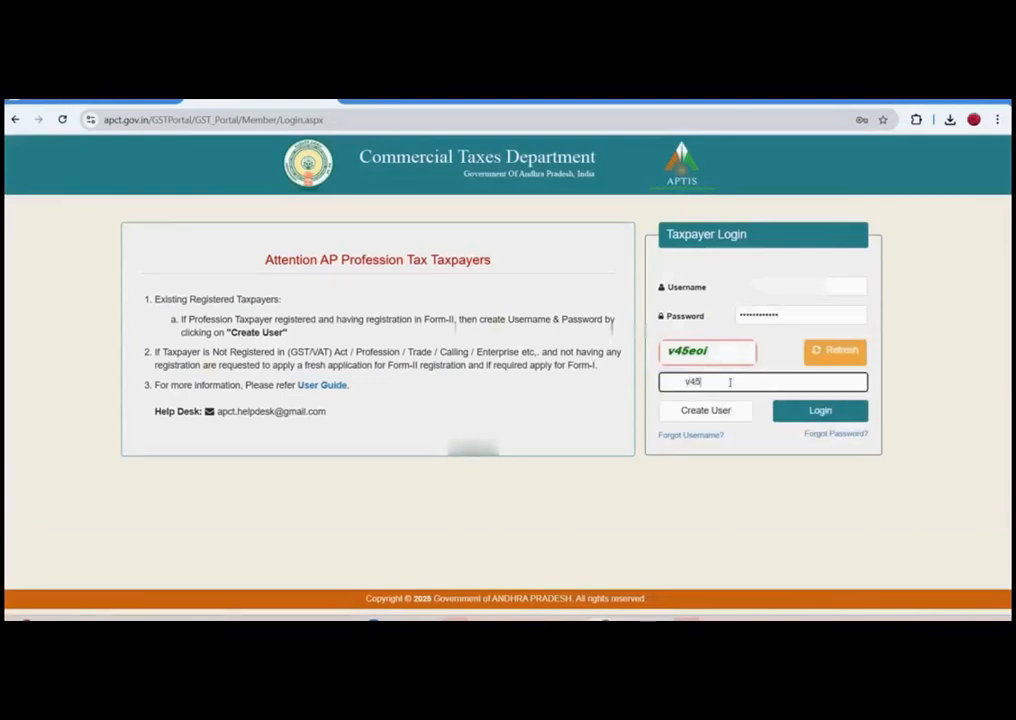
{"action": "type", "text": "eoi"}
{"action": "left_click", "coordinate": [798, 409]}
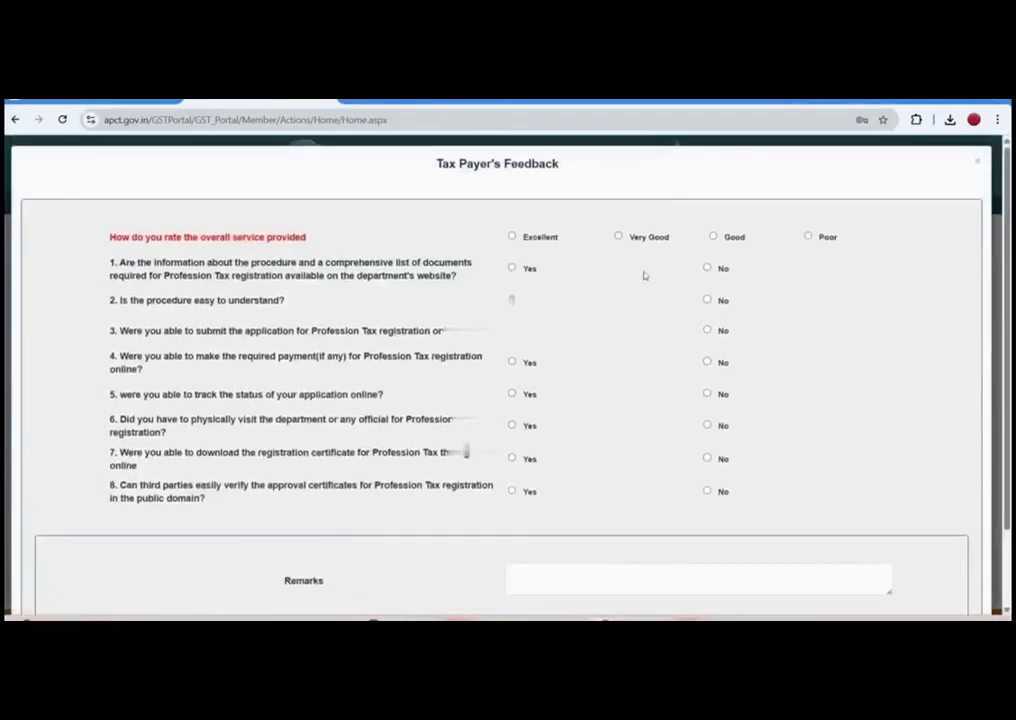
{"action": "left_click", "coordinate": [977, 165]}
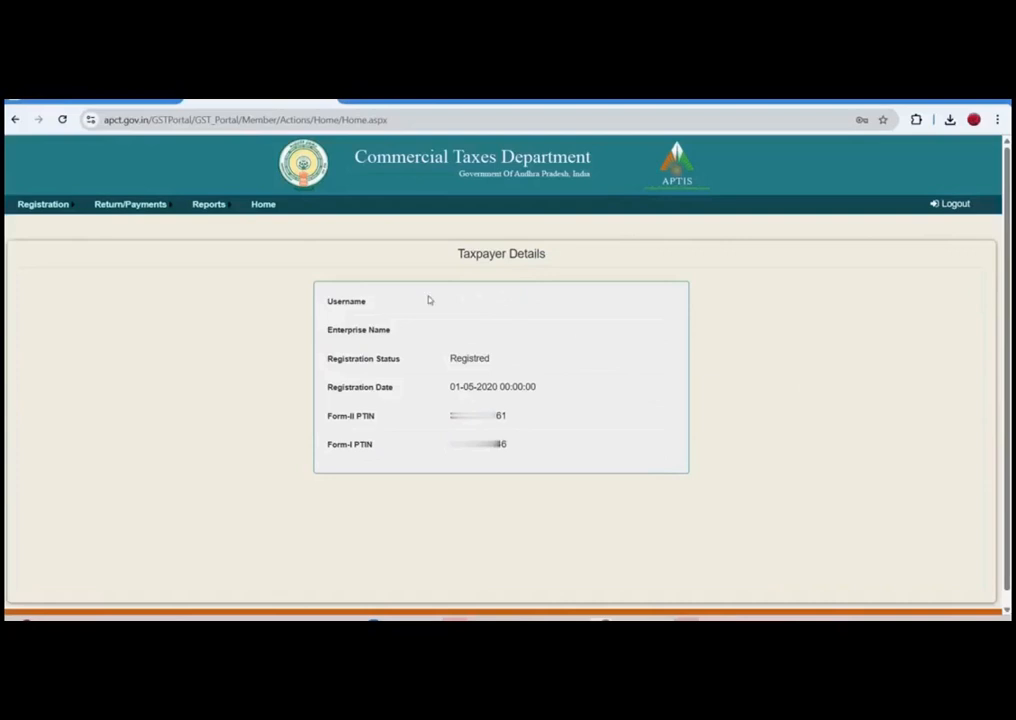
Open the Form-I Return with payment and select tax period 042025.
{"action": "mouse_move", "coordinate": [155, 207]}
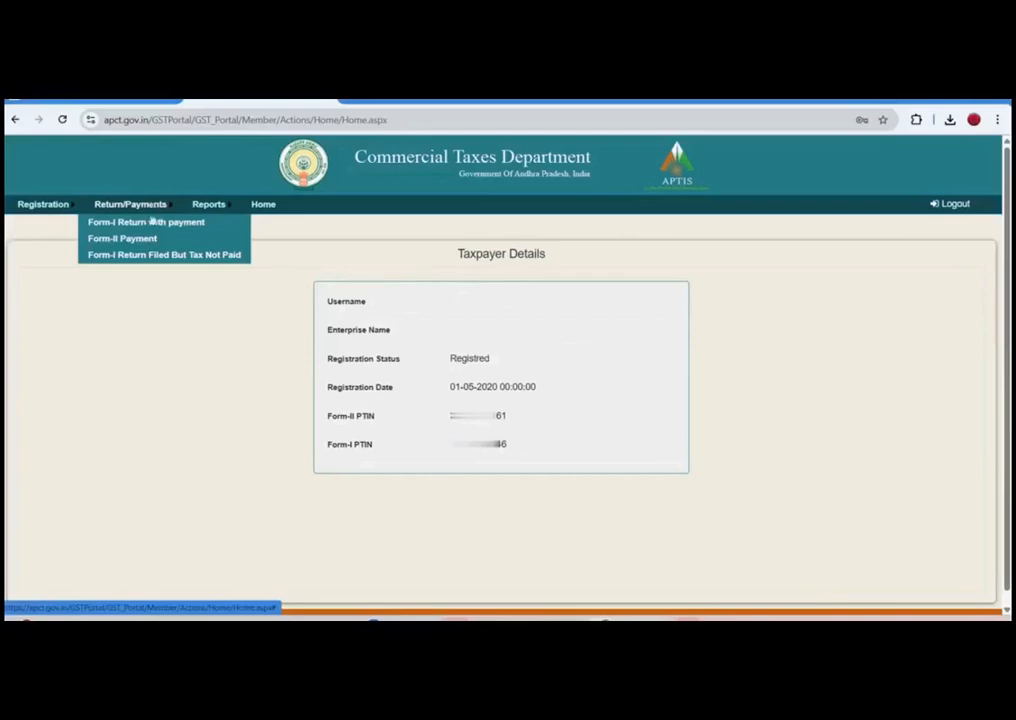
{"action": "left_click", "coordinate": [152, 224]}
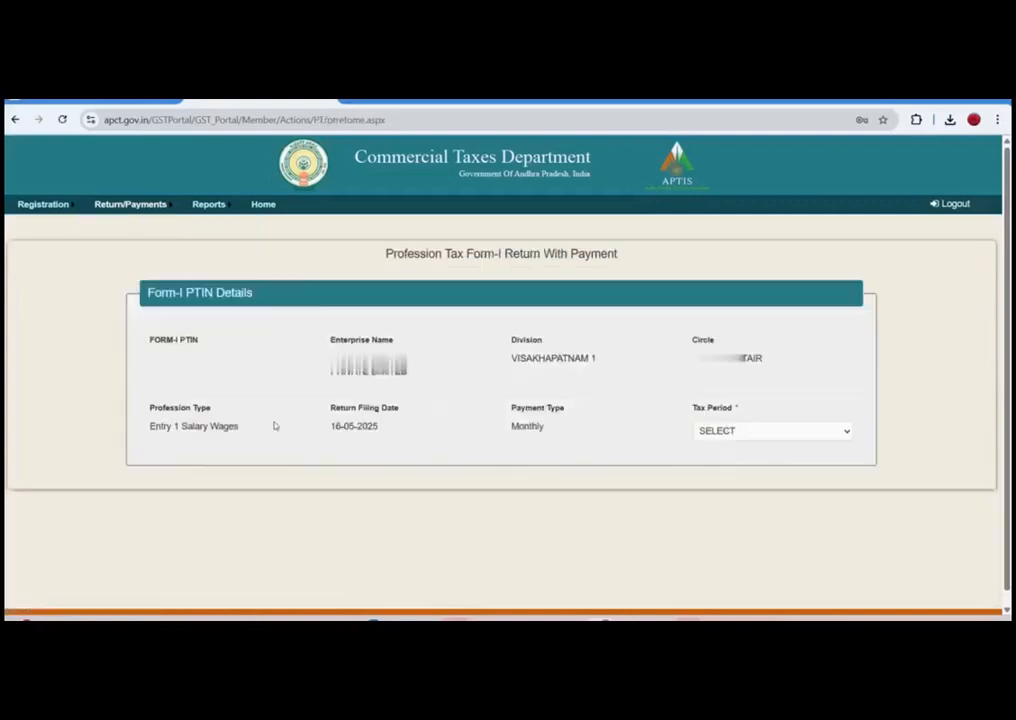
{"action": "left_click", "coordinate": [778, 431]}
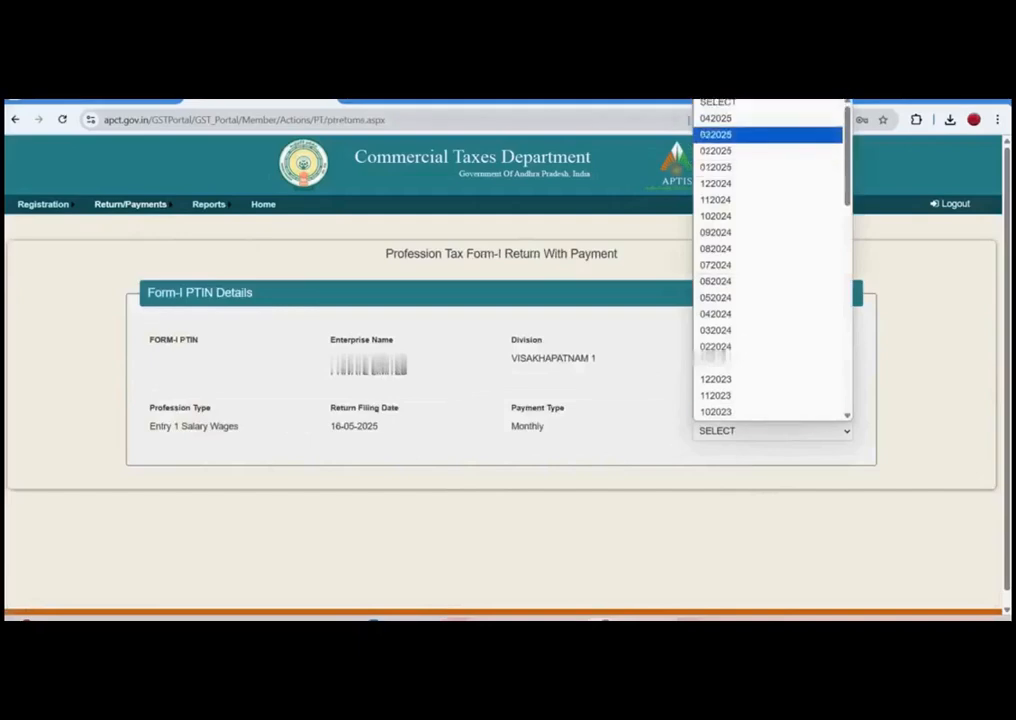
{"action": "left_click", "coordinate": [715, 118]}
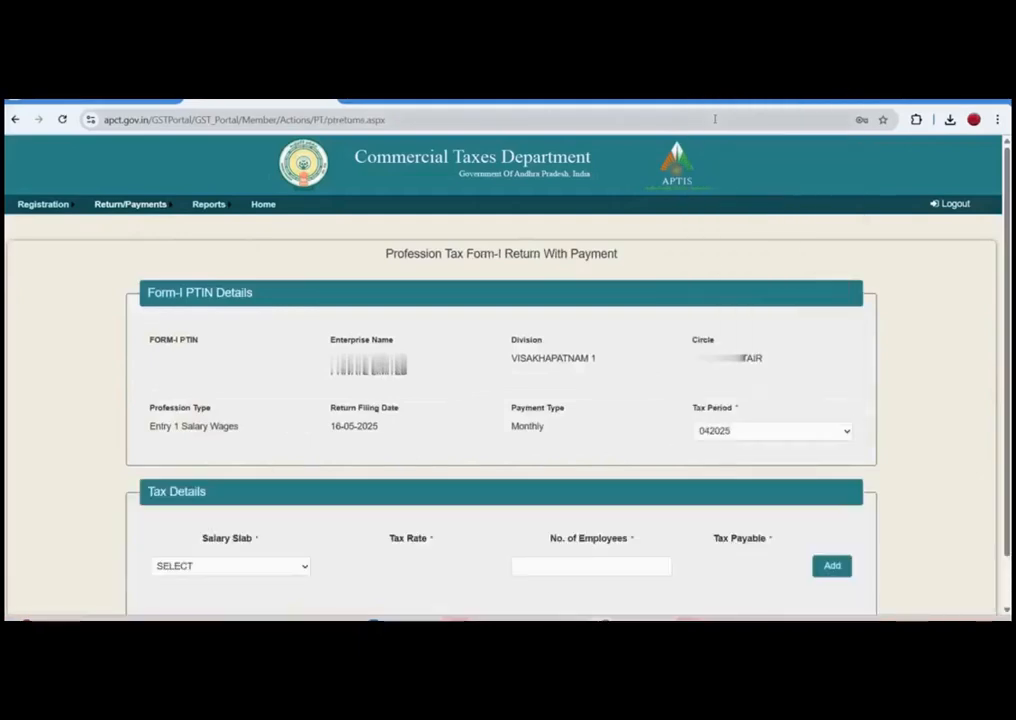
Add a tax details entry for salary slab 0 - 15000 with 0 employees.
{"action": "scroll", "coordinate": [281, 544], "scroll_direction": "down", "scroll_amount": 1}
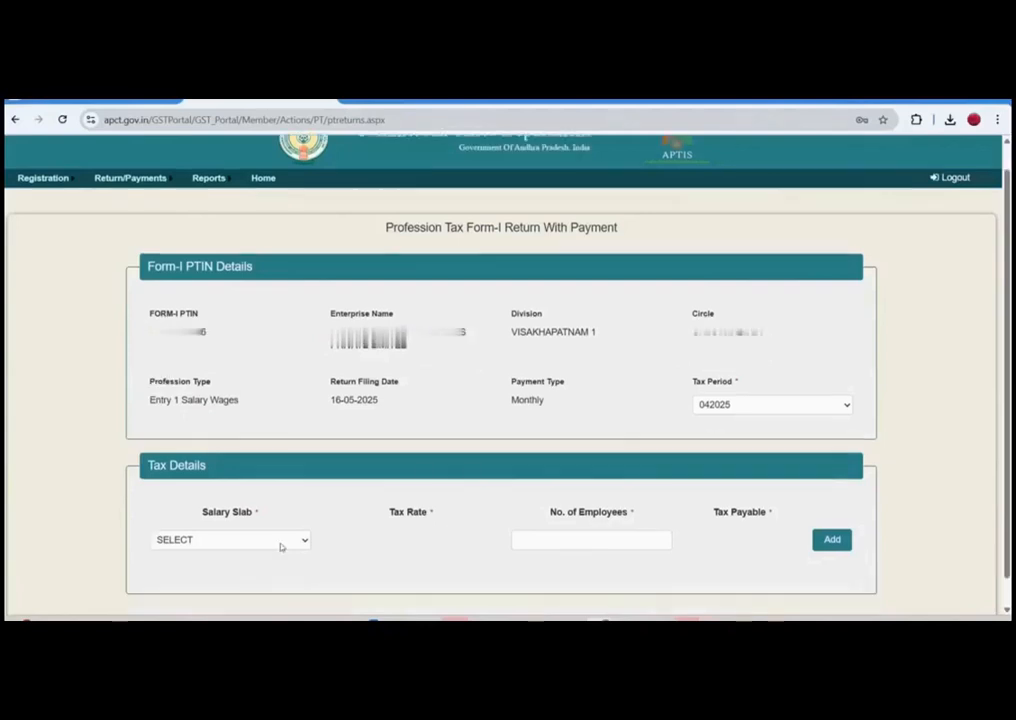
{"action": "left_click", "coordinate": [281, 546]}
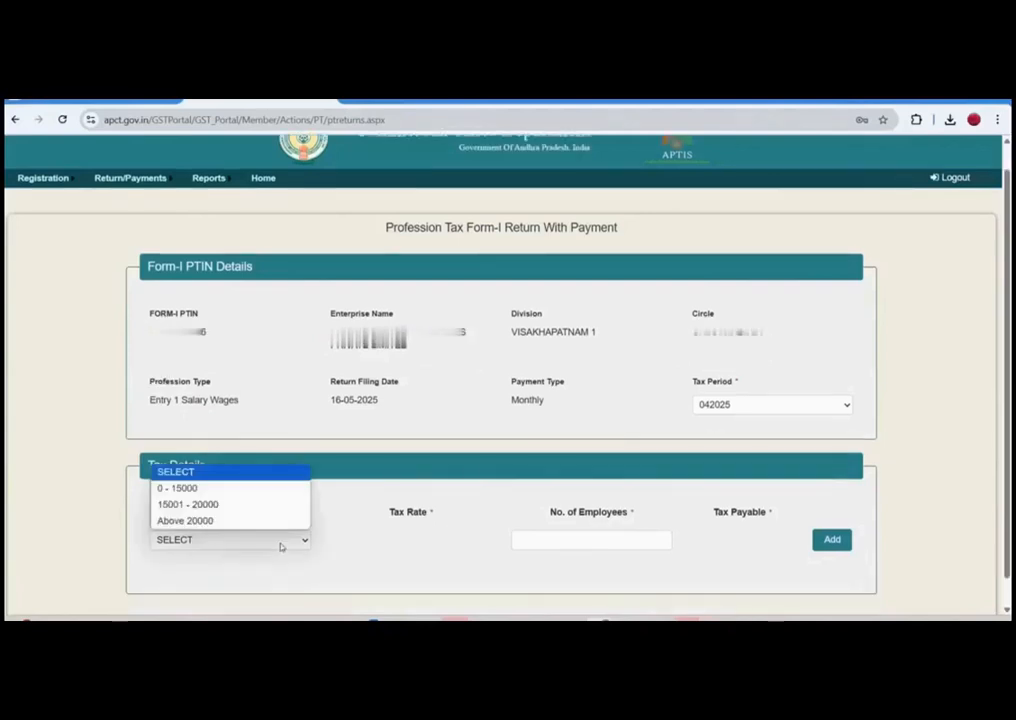
{"action": "left_click", "coordinate": [274, 489]}
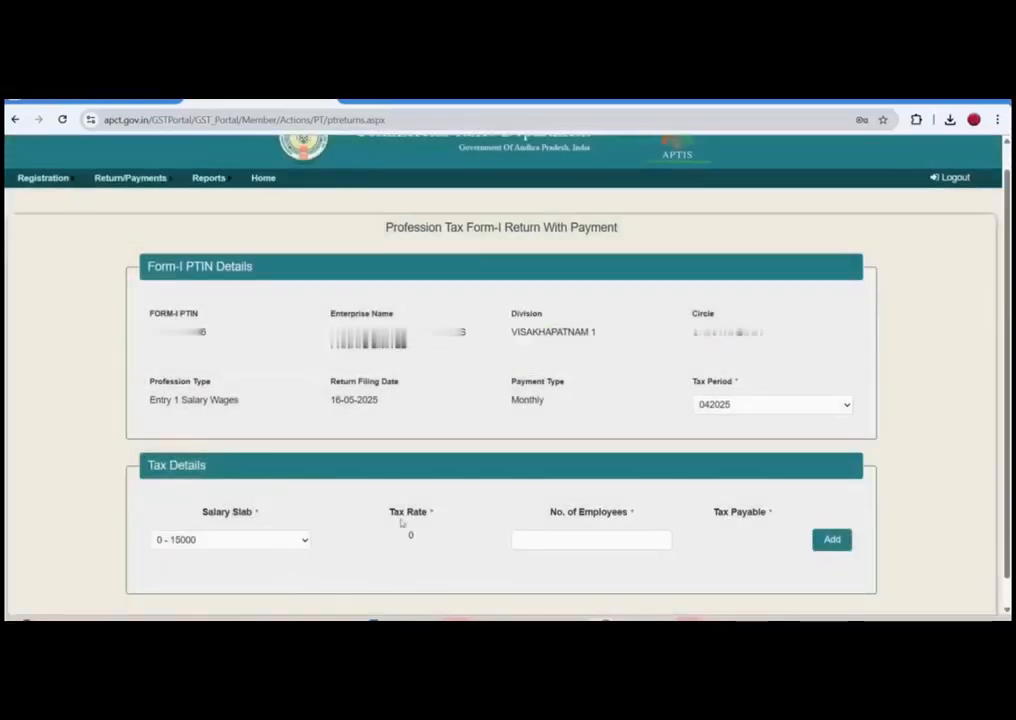
{"action": "left_click", "coordinate": [545, 541]}
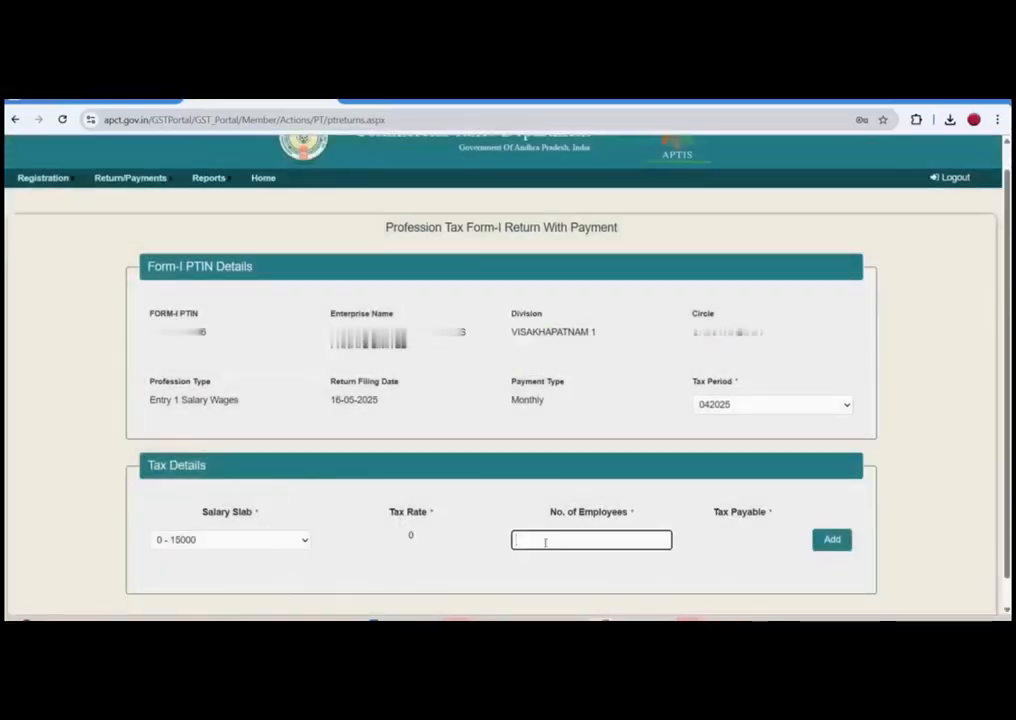
{"action": "type", "text": "0"}
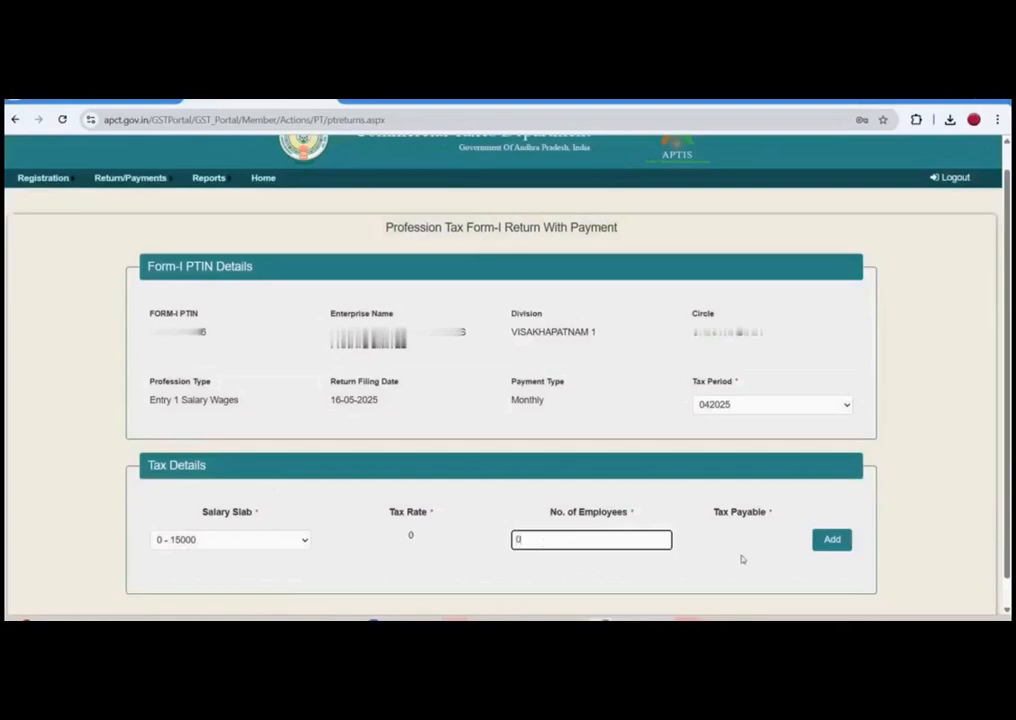
{"action": "left_click", "coordinate": [828, 548]}
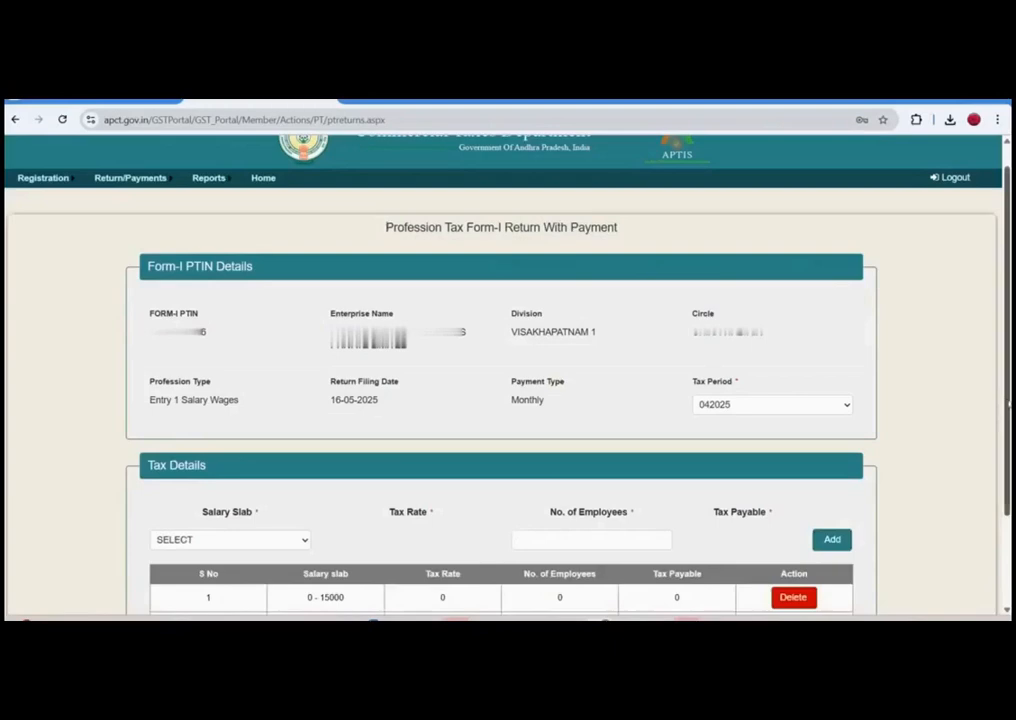
Add a tax details entry for salary slab 15001 - 20000 with 25 employees.
{"action": "left_click_drag", "start_coordinate": [1007, 403], "coordinate": [1007, 485]}
{"action": "left_click", "coordinate": [297, 420]}
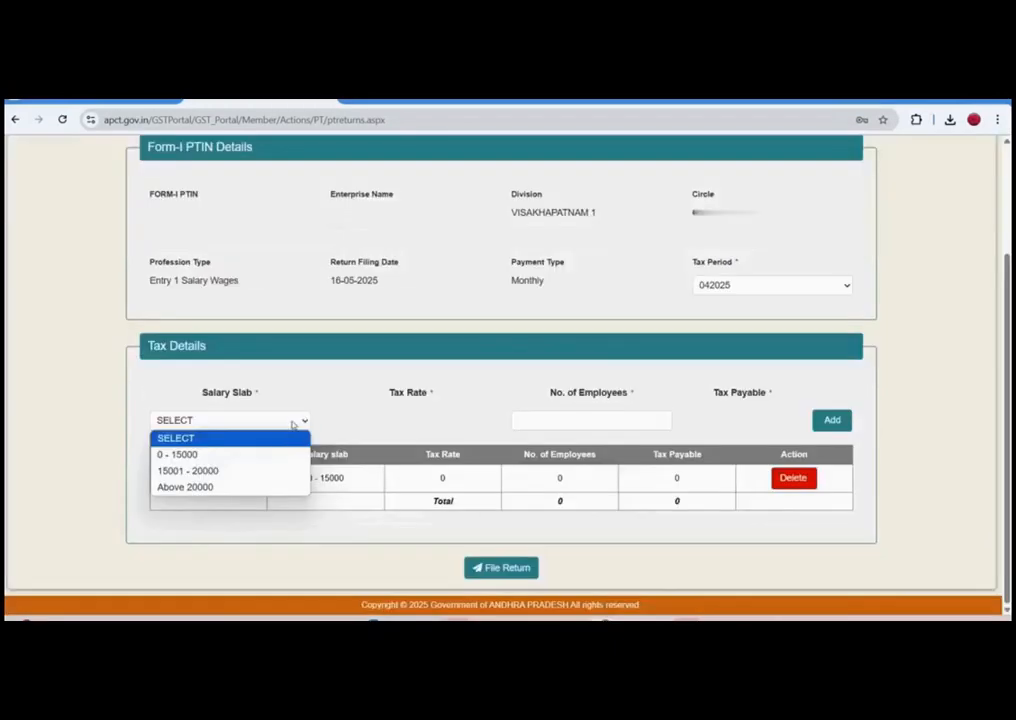
{"action": "left_click", "coordinate": [274, 471]}
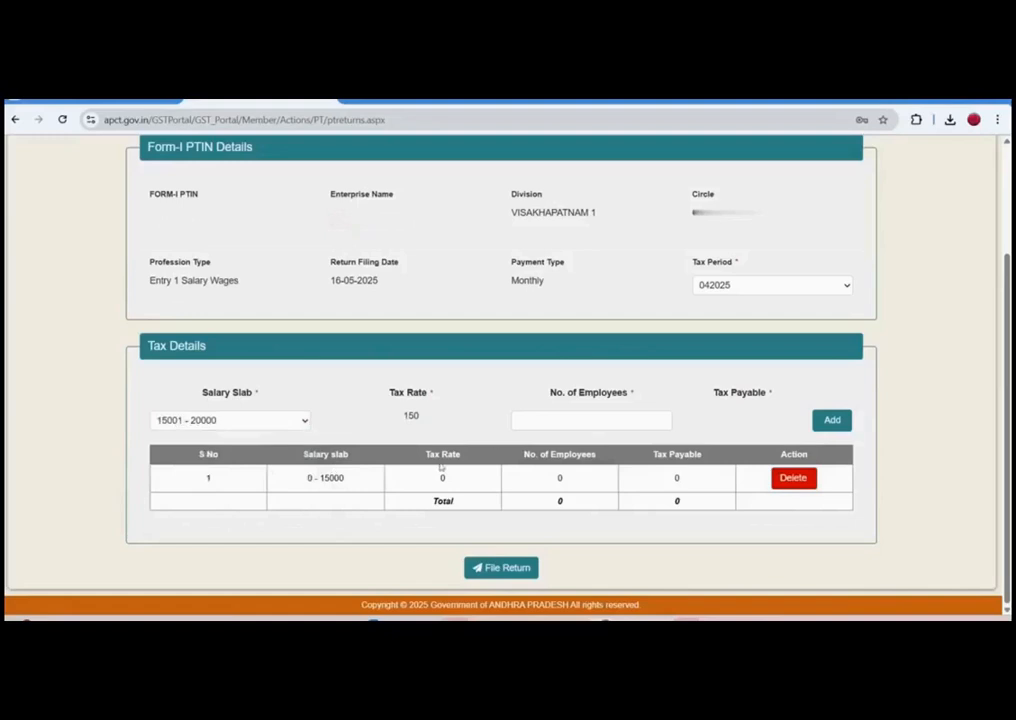
{"action": "left_click", "coordinate": [527, 423]}
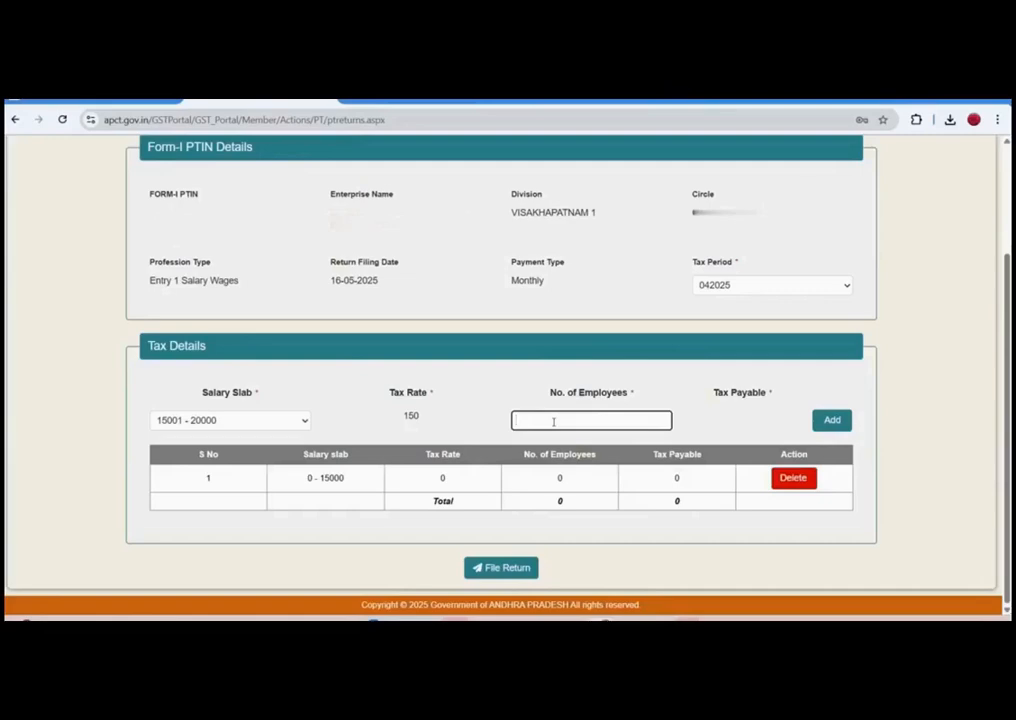
{"action": "type", "text": "25"}
{"action": "left_click", "coordinate": [830, 421]}
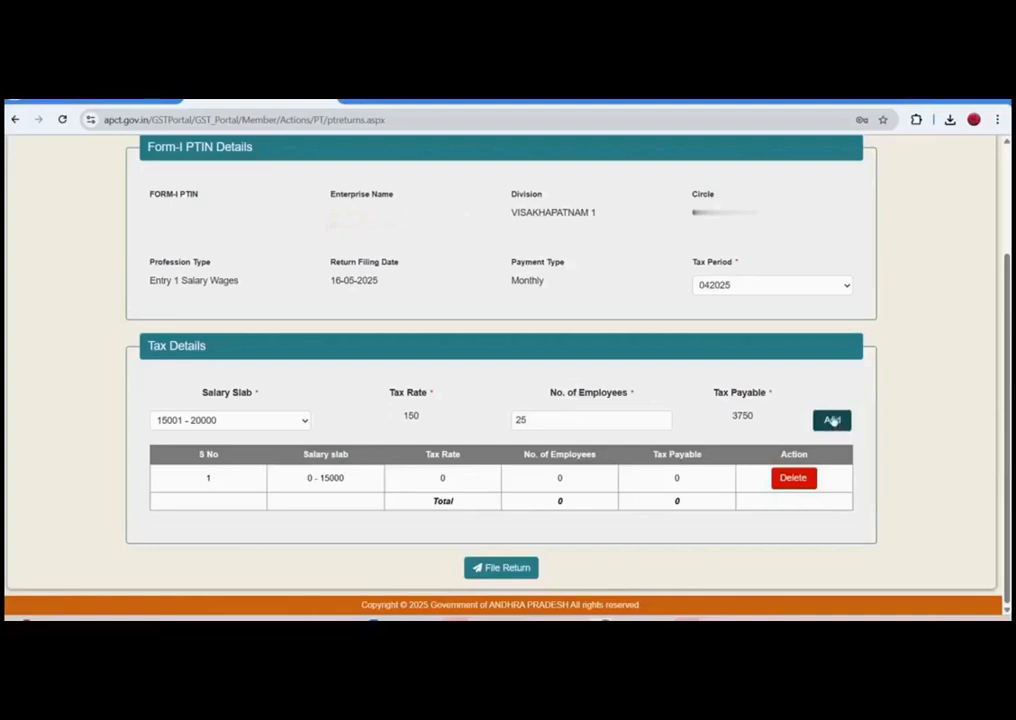
{"action": "left_click", "coordinate": [833, 421]}
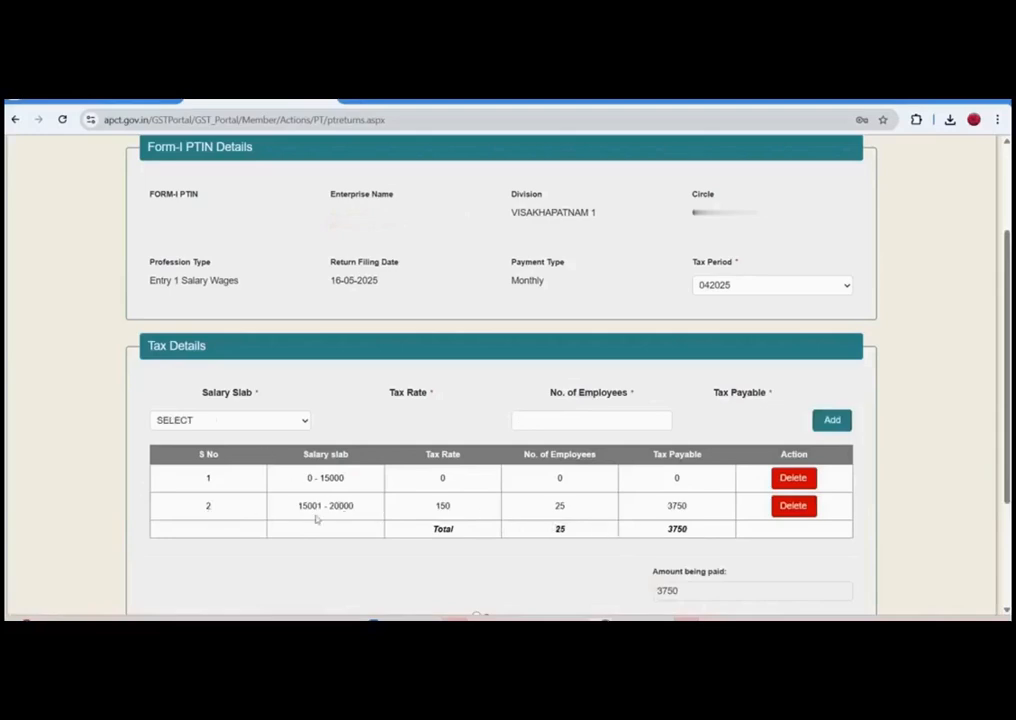
Add a tax details entry for salary slab Above 20000 with 14 employees.
{"action": "left_click", "coordinate": [296, 422]}
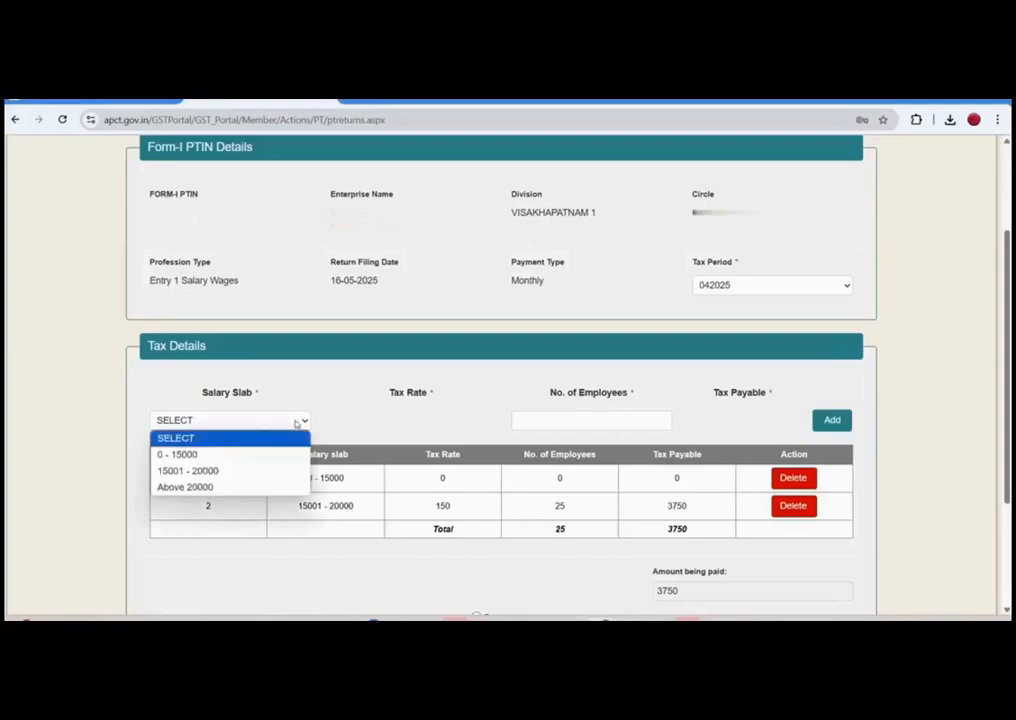
{"action": "left_click", "coordinate": [266, 486]}
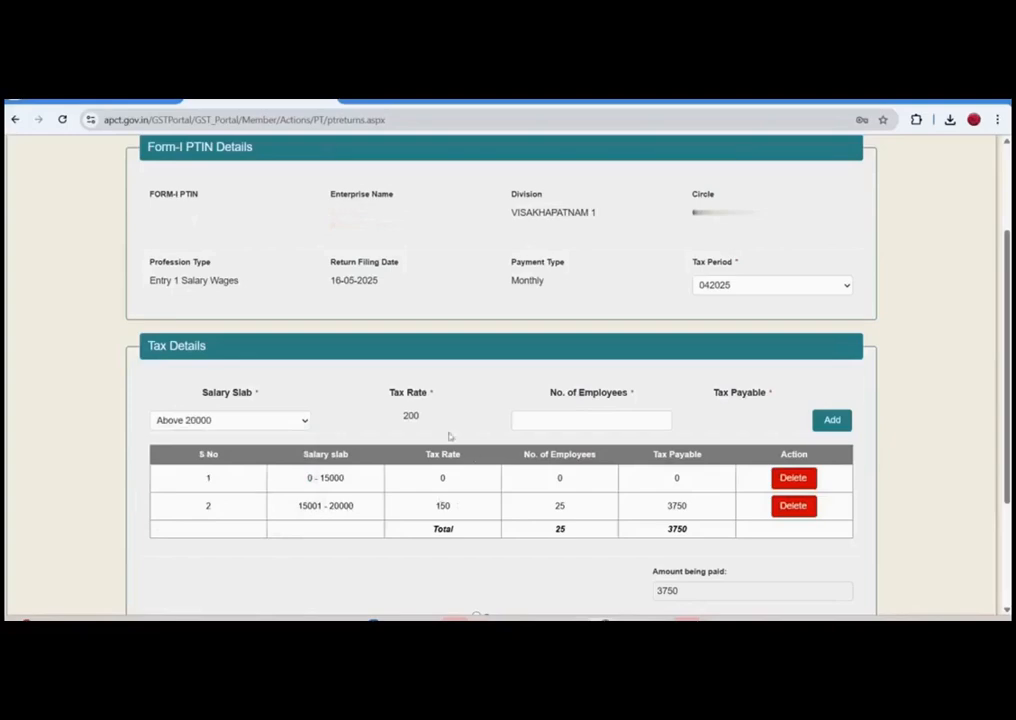
{"action": "left_click", "coordinate": [535, 420]}
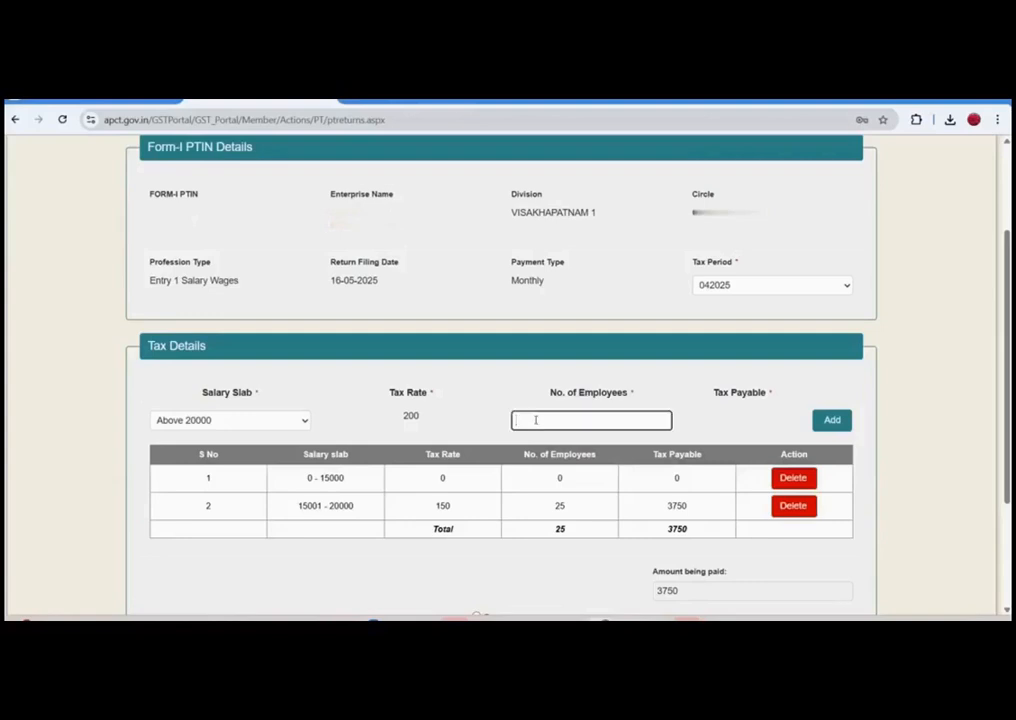
{"action": "type", "text": "14"}
{"action": "left_click", "coordinate": [831, 421]}
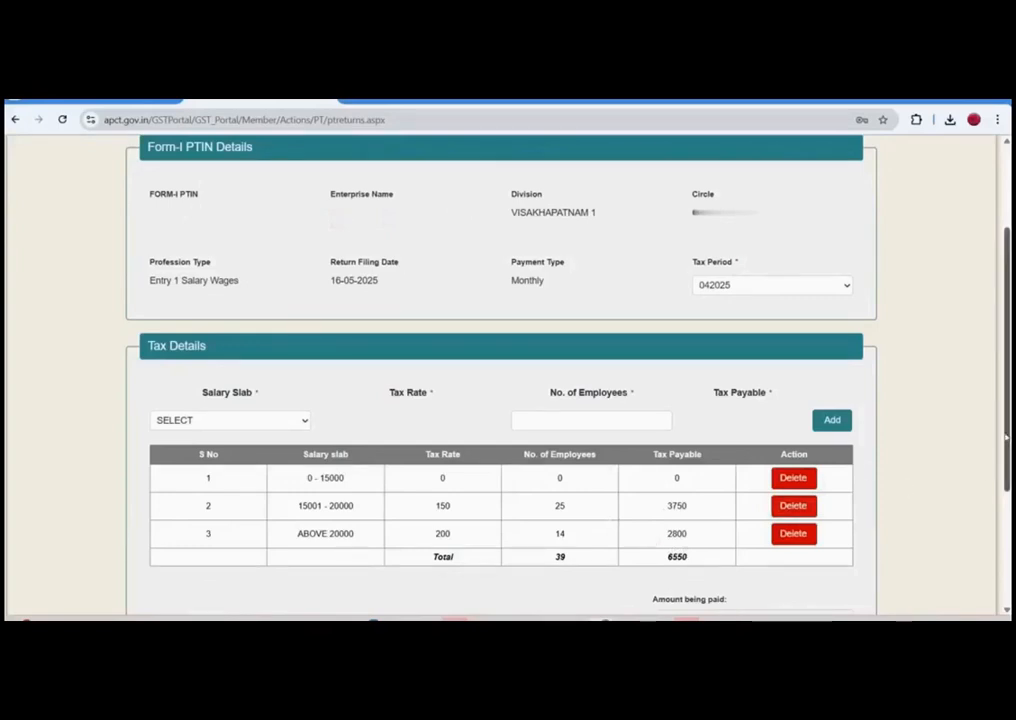
Choose the payment option for the return, proceed with the e-payment and select SBI as the payment gateway.
{"action": "scroll", "coordinate": [1006, 437], "scroll_direction": "down", "scroll_amount": 2}
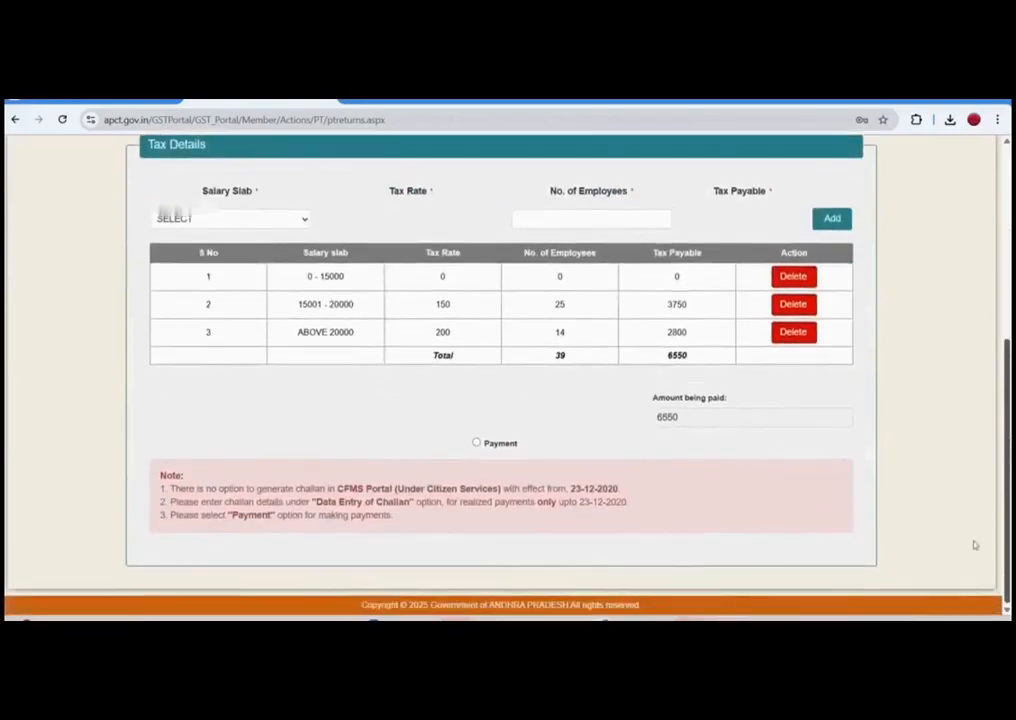
{"action": "left_click", "coordinate": [477, 443]}
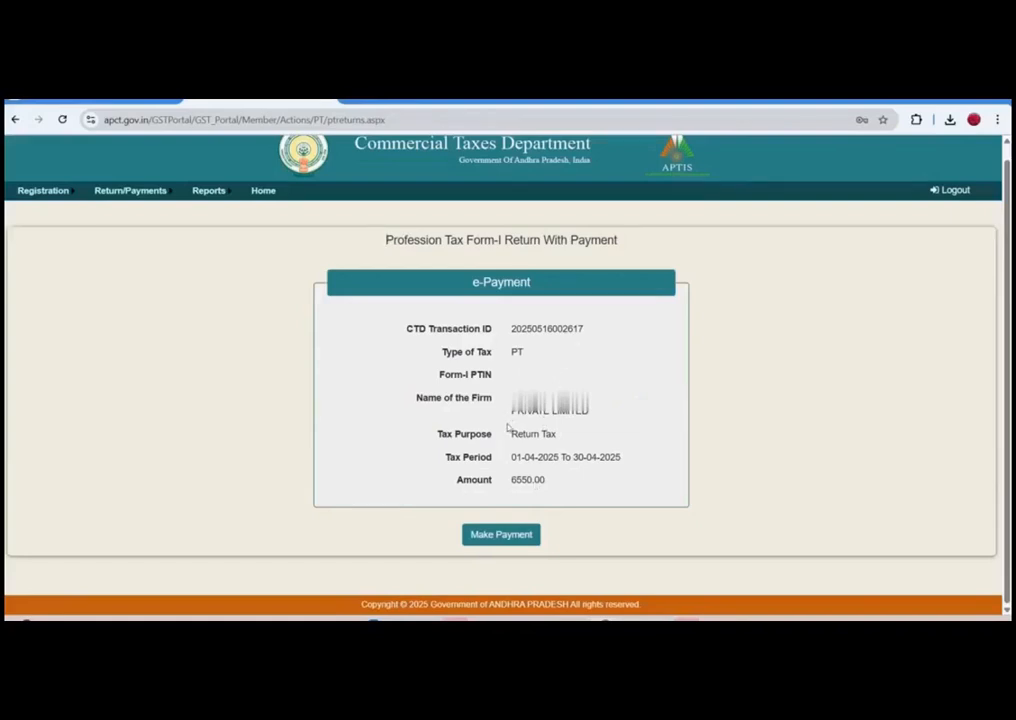
{"action": "left_click", "coordinate": [509, 538]}
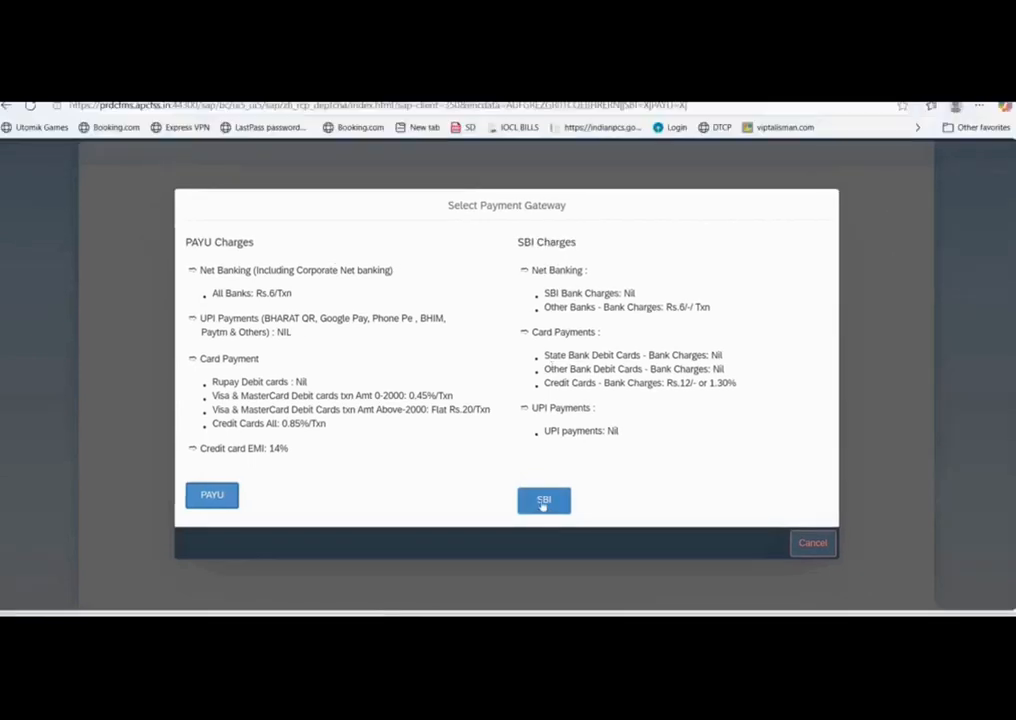
{"action": "left_click", "coordinate": [543, 503]}
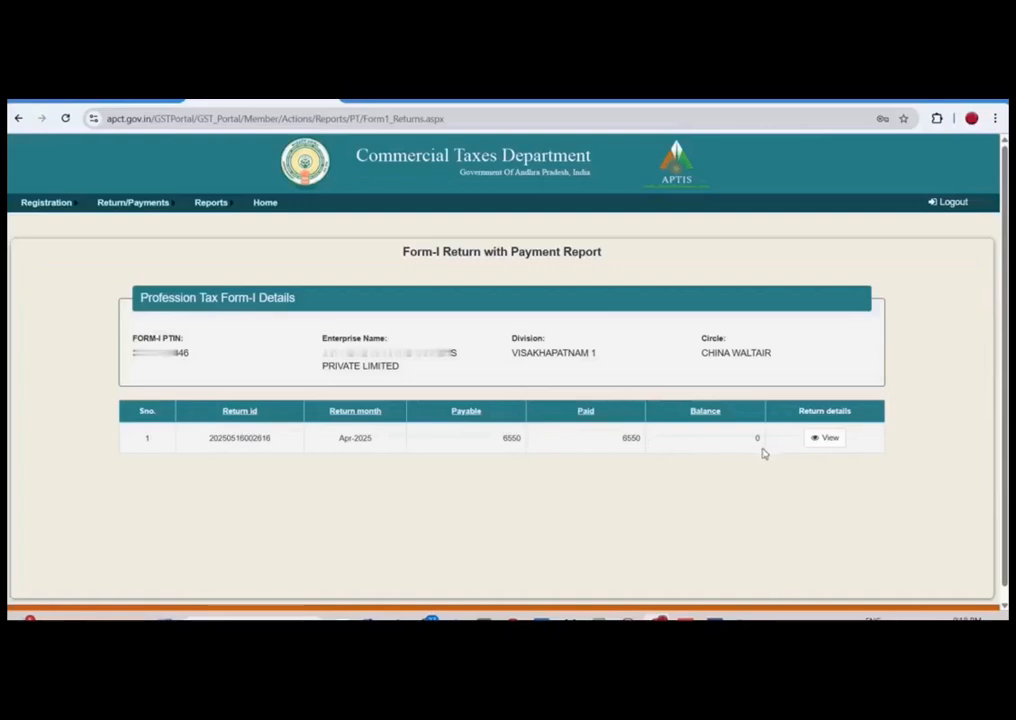
Open the Apr-2025 return from the Form-I Return with Payment Report and examine its tax and payment details.
{"action": "left_click", "coordinate": [832, 444]}
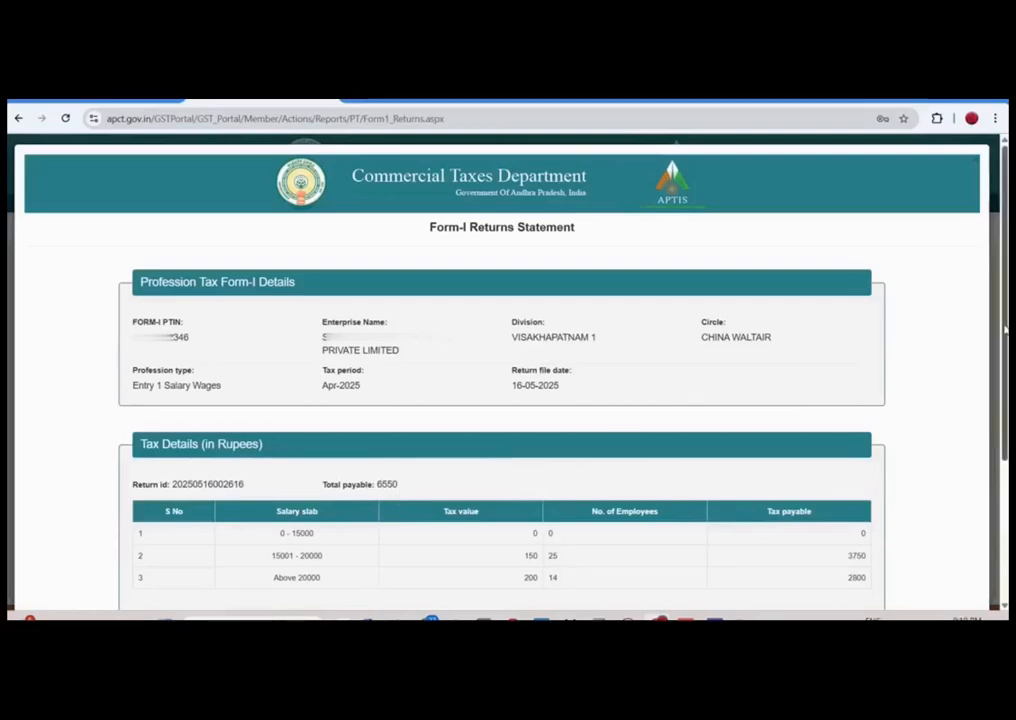
{"action": "scroll", "coordinate": [1004, 330], "scroll_direction": "down", "scroll_amount": 3}
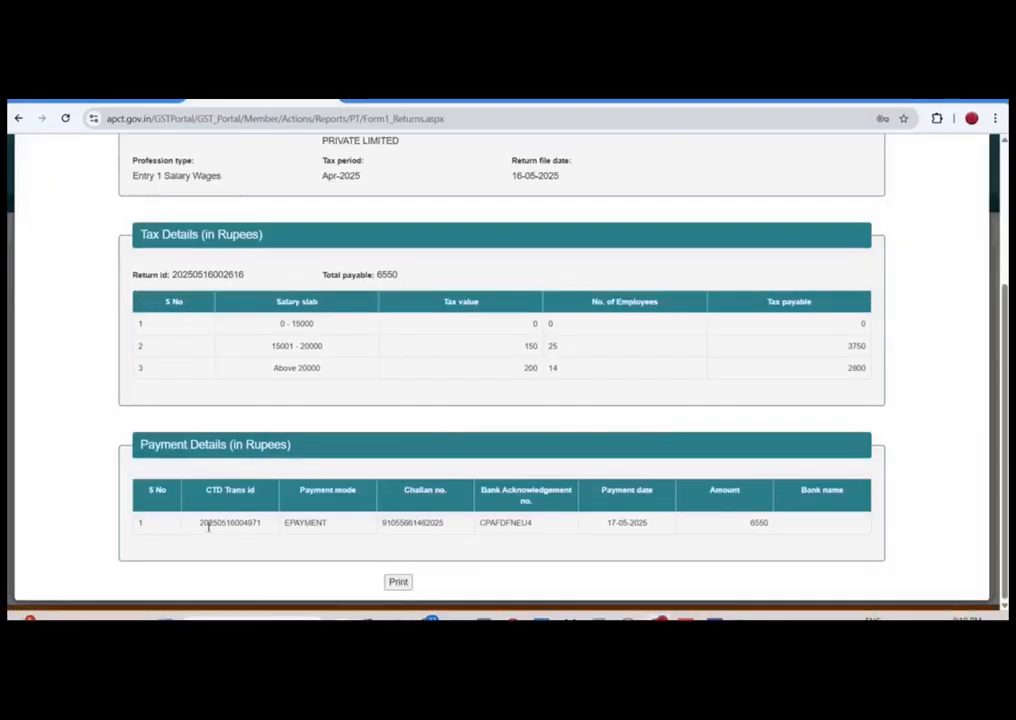